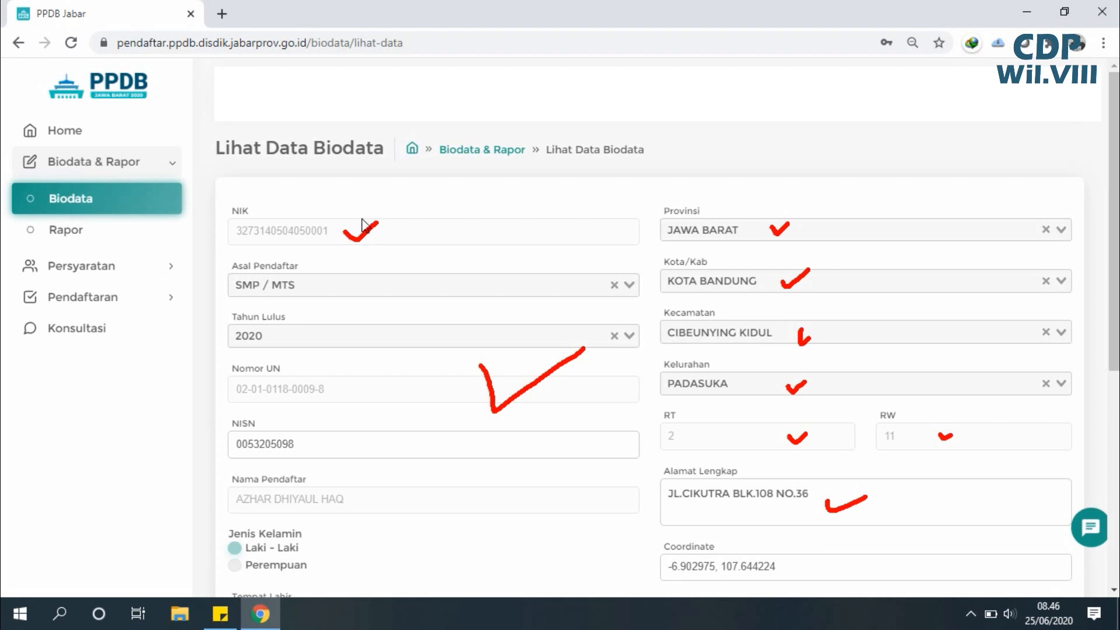
Scroll down through the Google results for 'google maps' in the new tab
scroll(592, 200, down, 5)
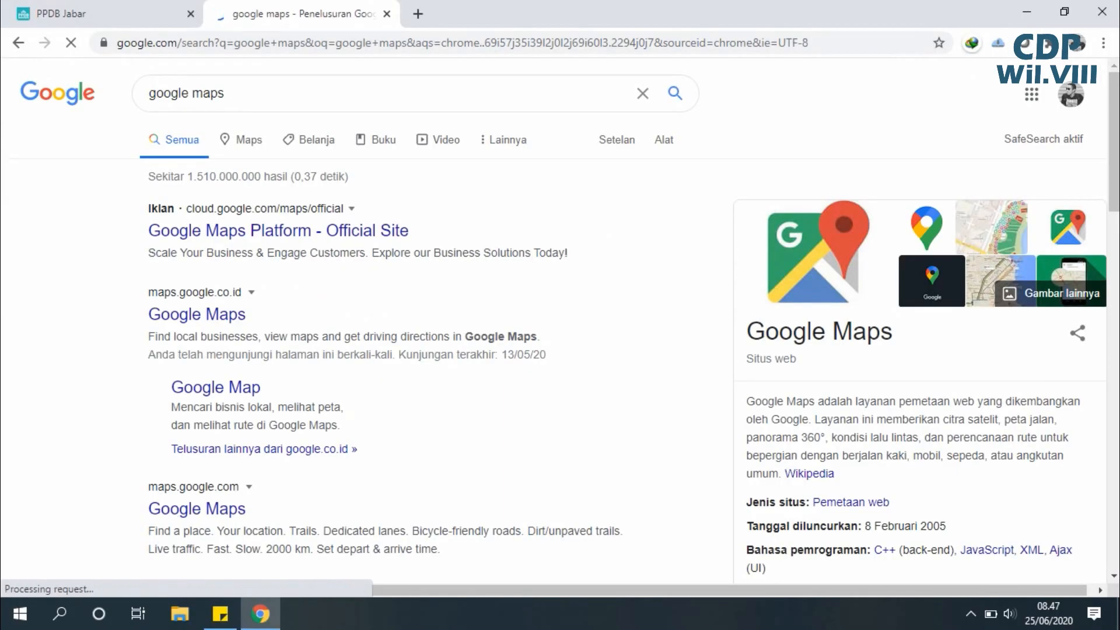
Open Google Maps and search for the applicant's home street, kelurahan and kecamatan
click(196, 314)
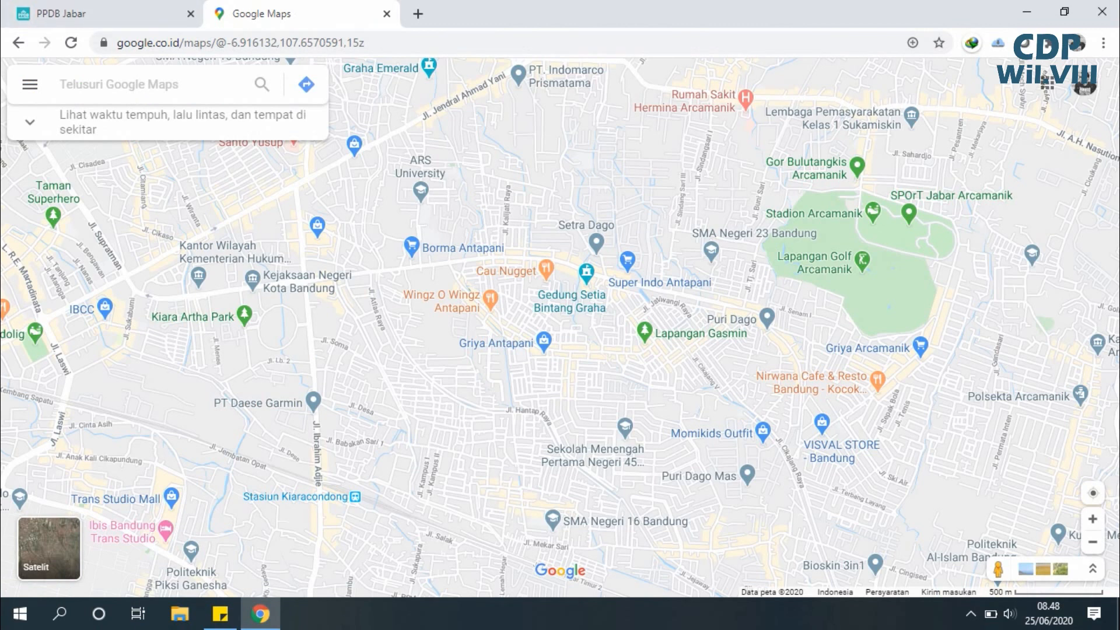
click(119, 84)
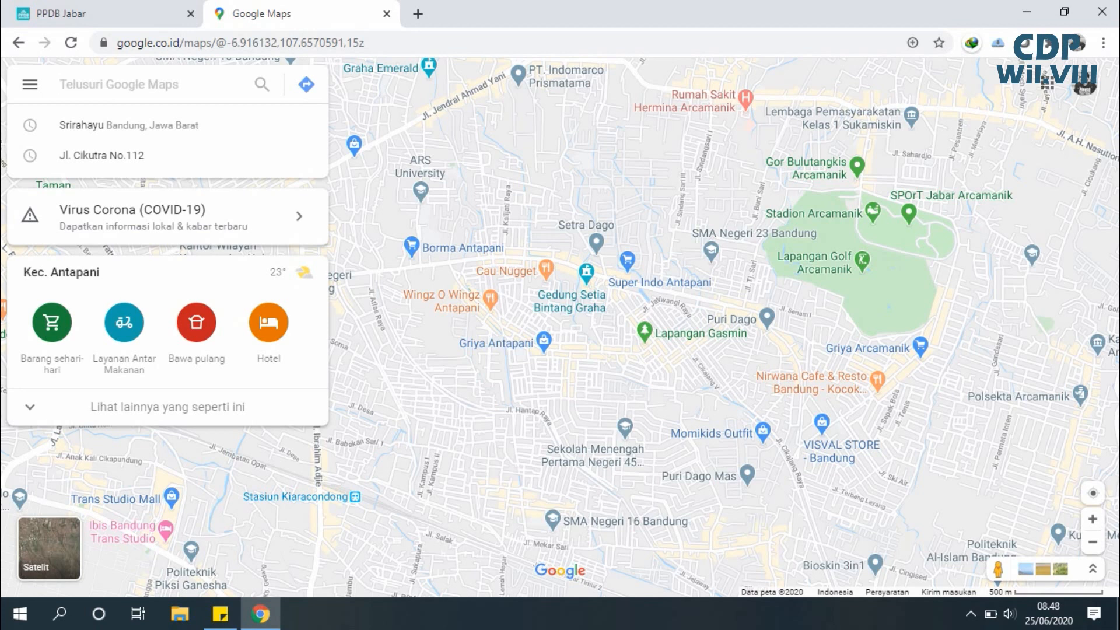
text(jl. c)
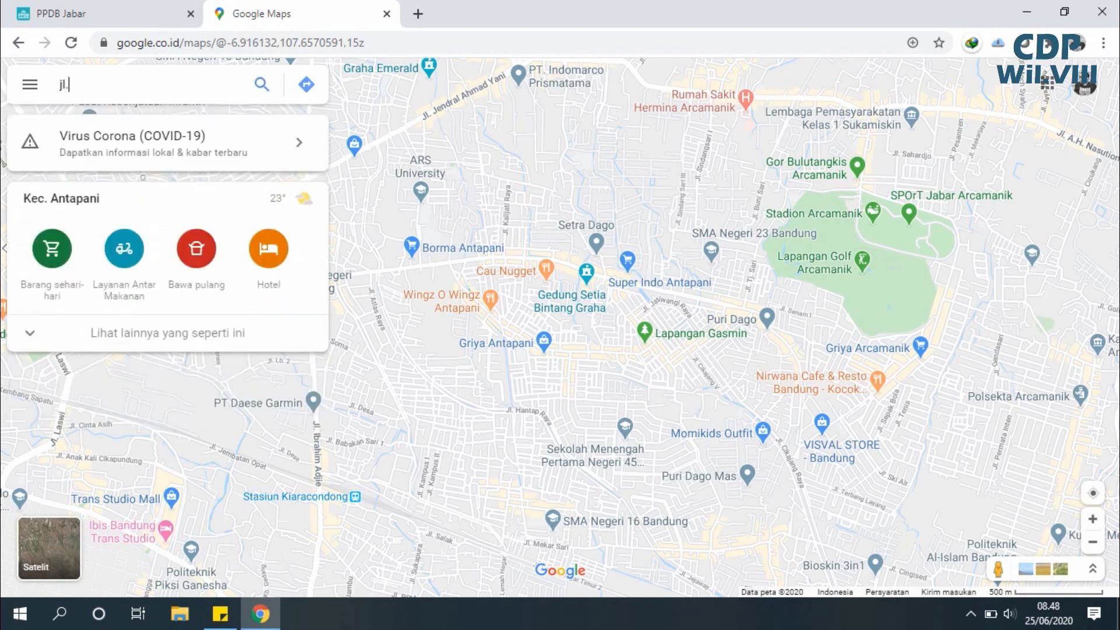
text(iku)
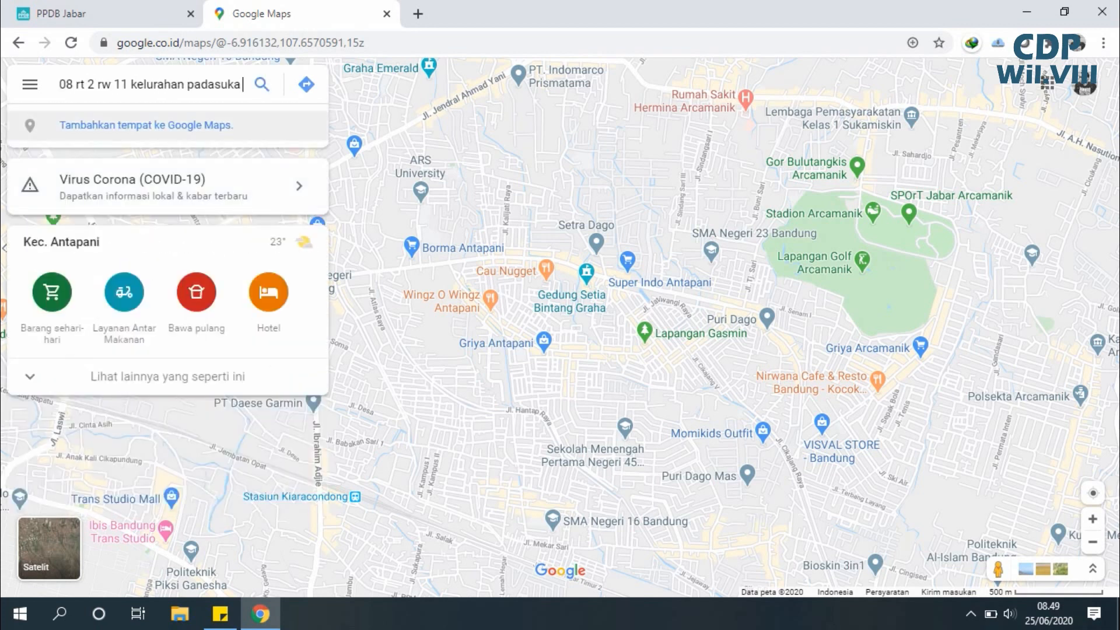
text(ke)
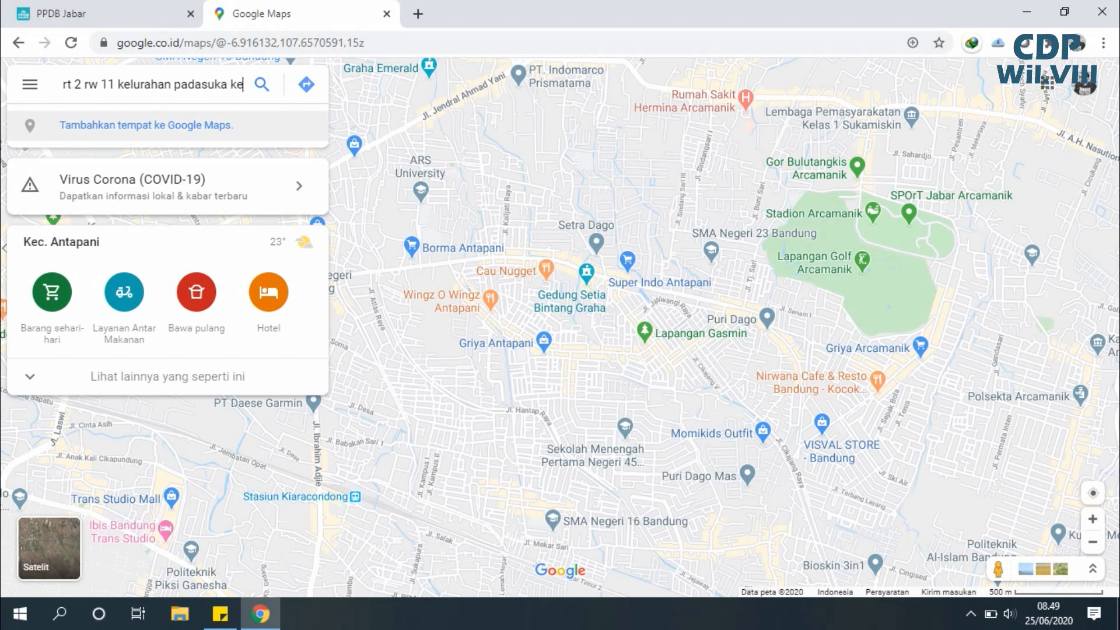
text(camatan cibeying)
key(BackSpace)
key(BackSpace)
key(BackSpace)
key(BackSpace)
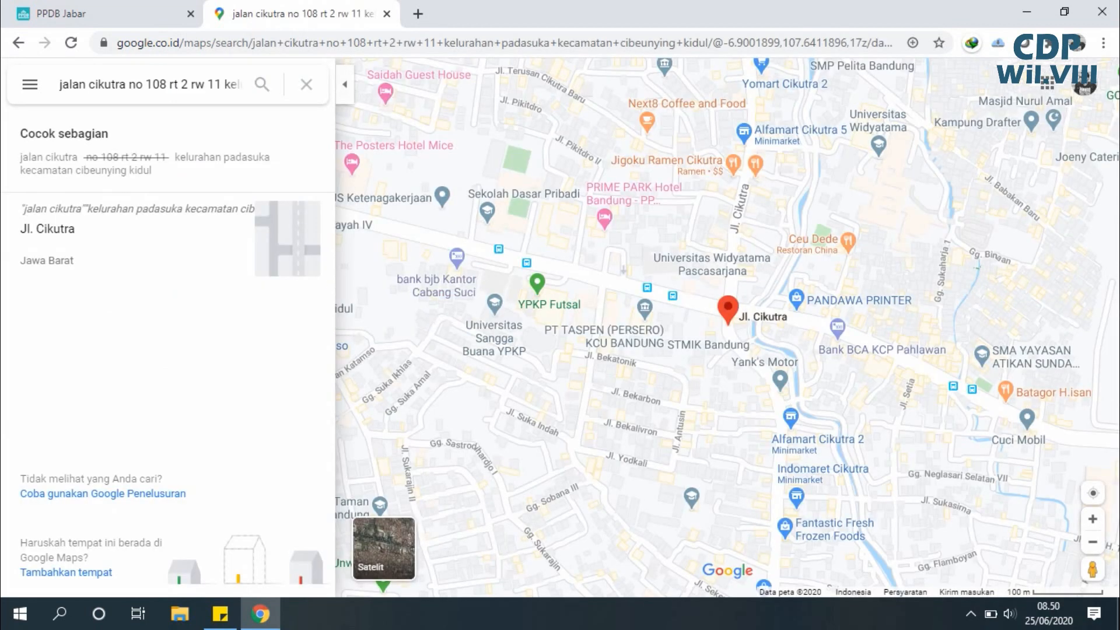
click(1093, 518)
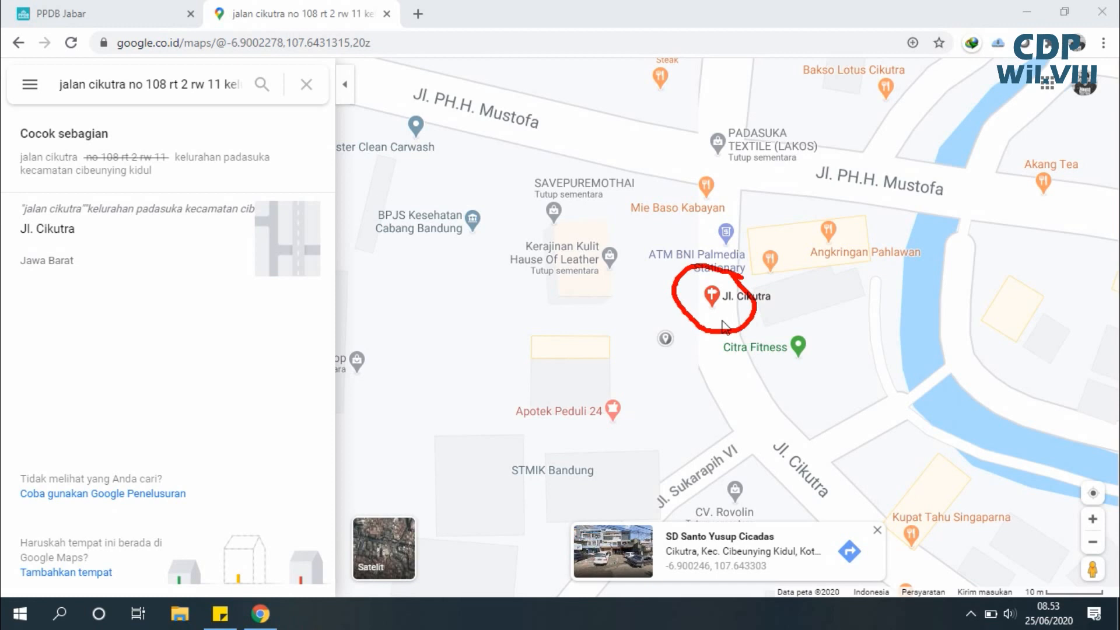
click(648, 310)
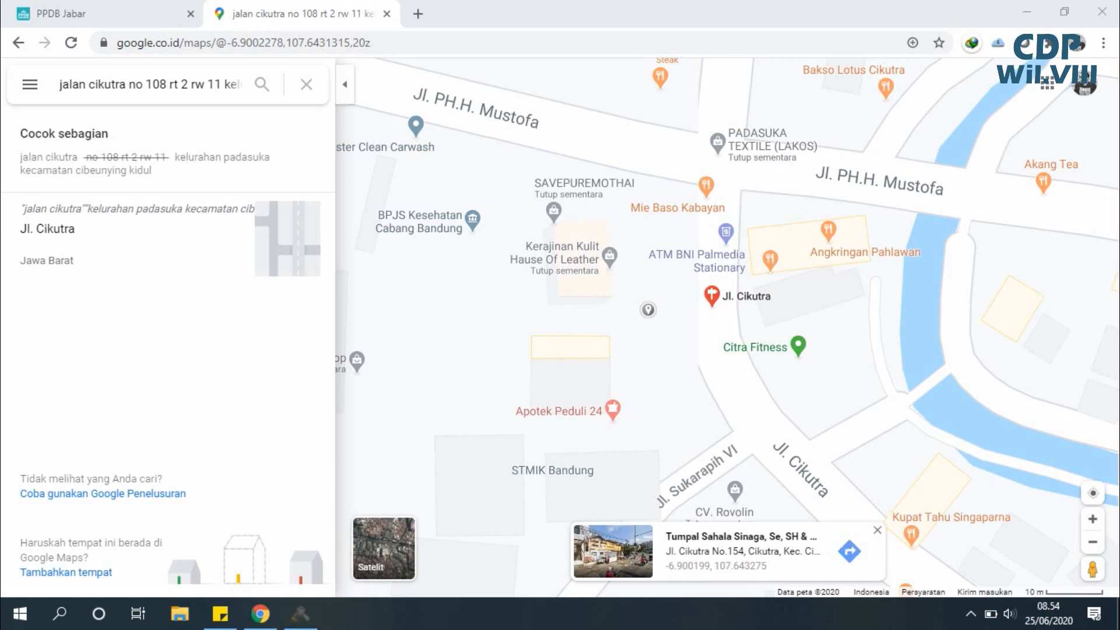
click(648, 310)
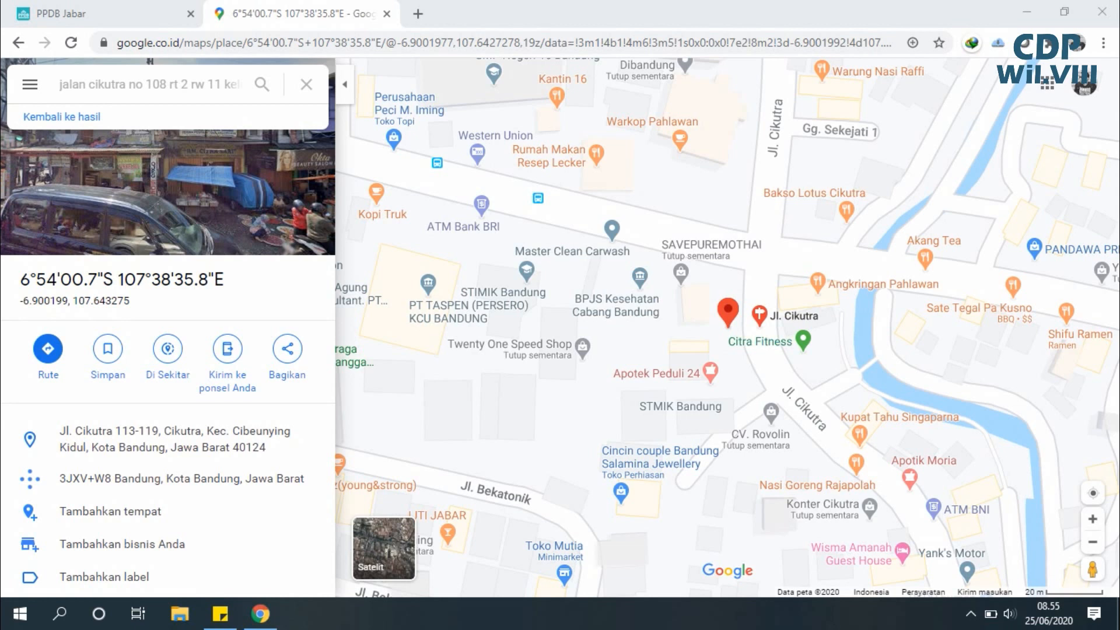
drag(727, 350, 712, 342)
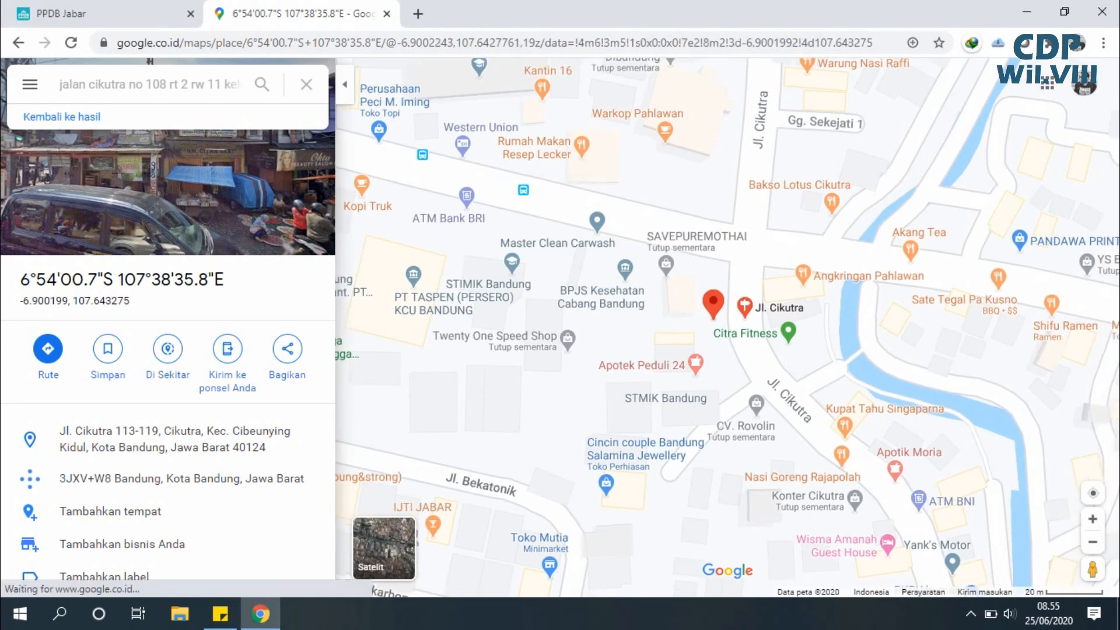
right_click(690, 318)
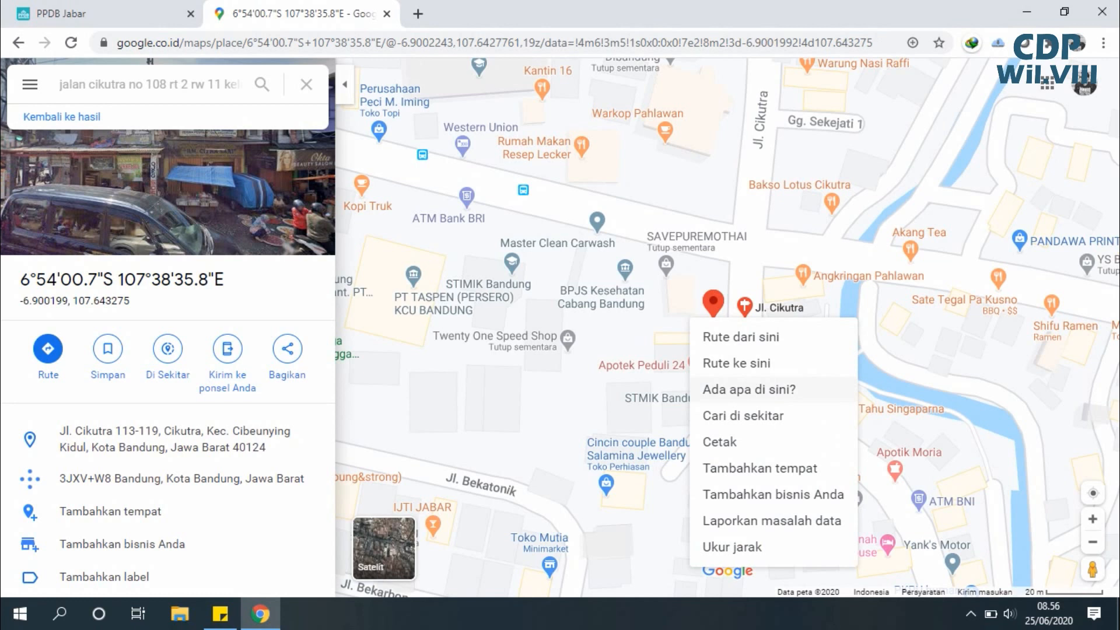
click(749, 389)
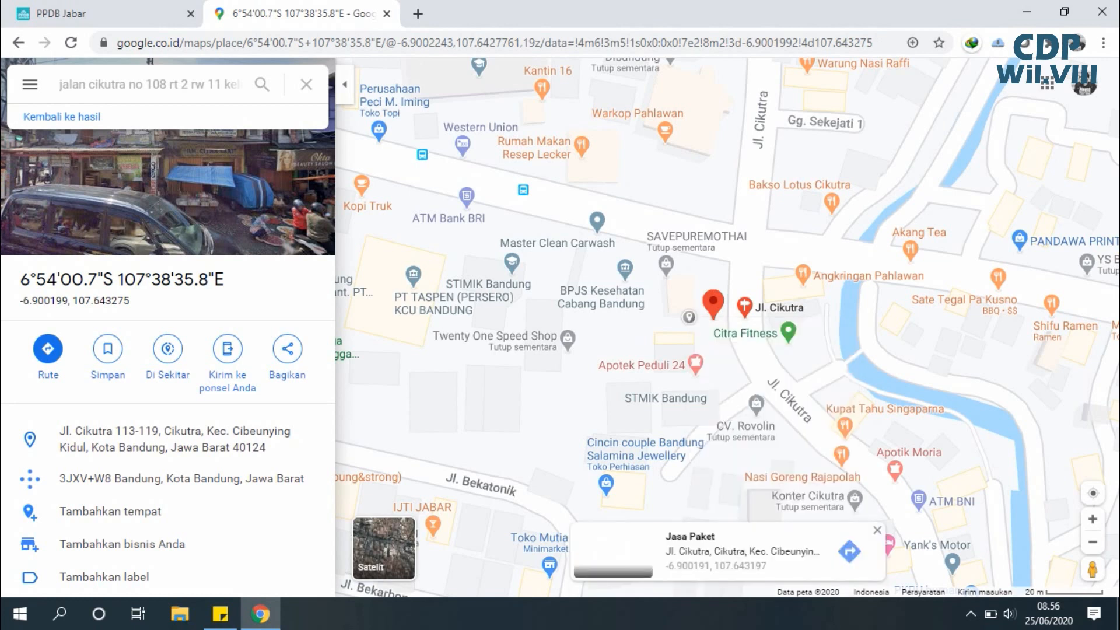
click(753, 546)
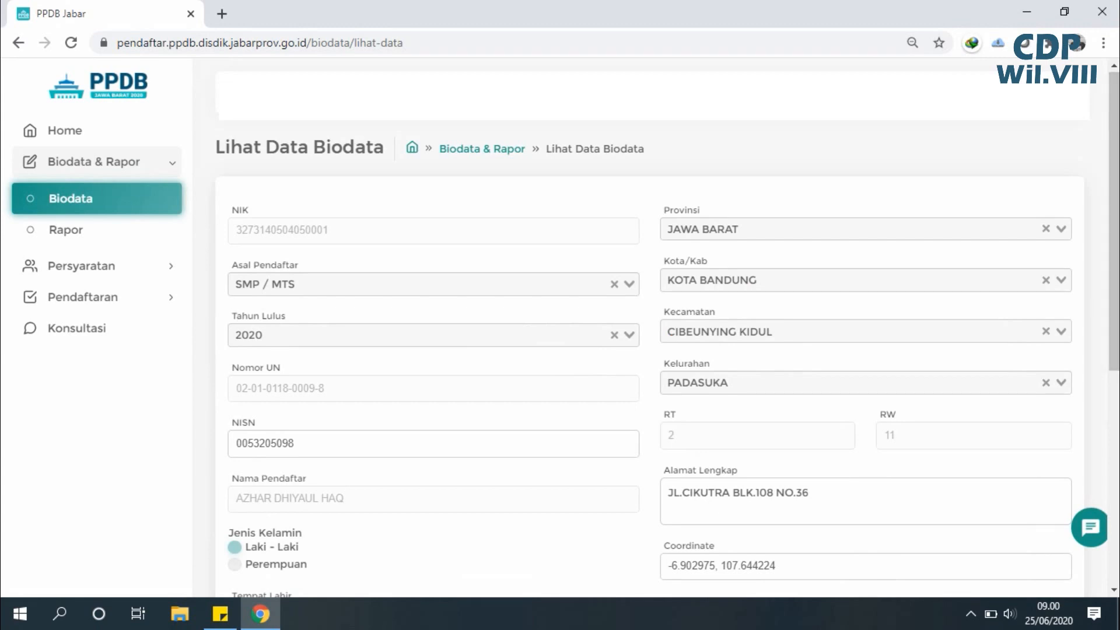
Scroll past the saved biodata map and go to the Rapor grades page
scroll(649, 359, down, 6)
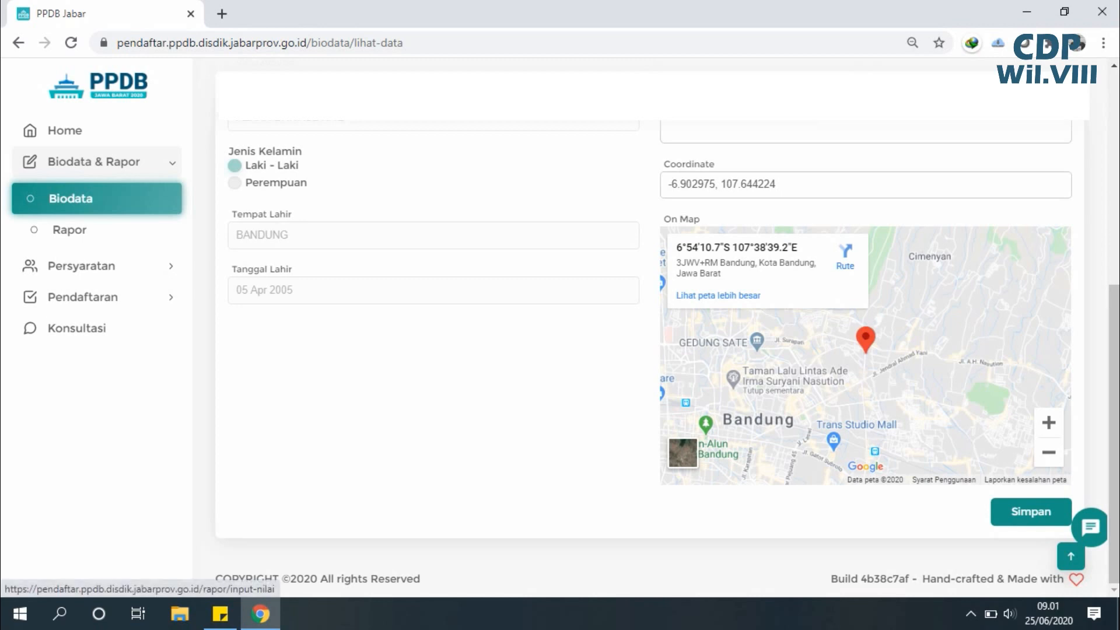
click(66, 229)
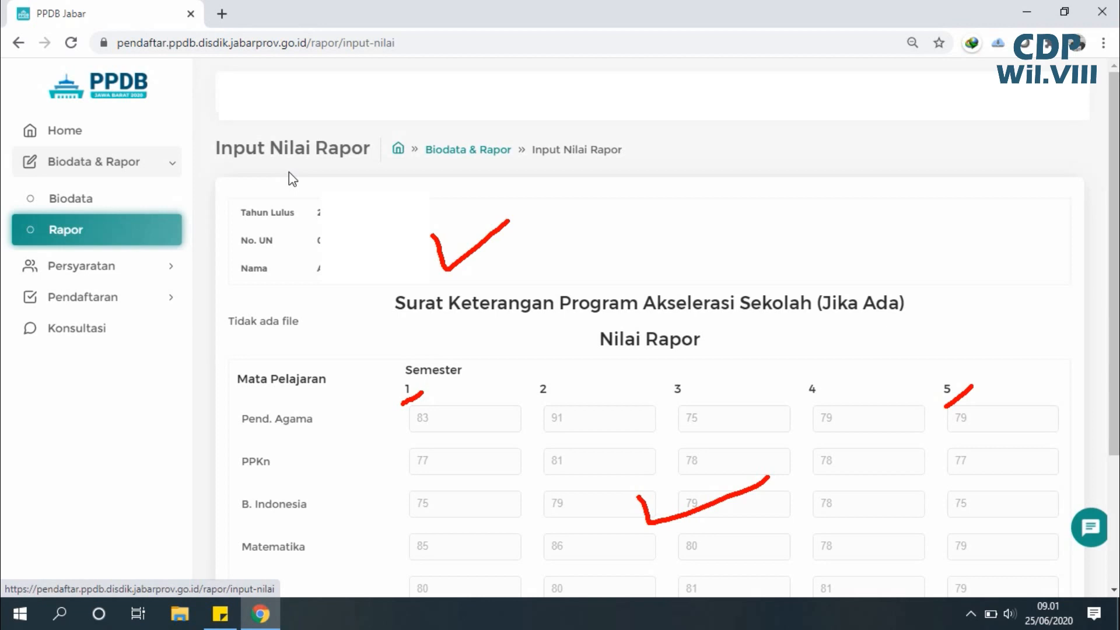
View Persyaratan Umum: graduation status Lulus and population data Sesuai
scroll(288, 173, down, 3)
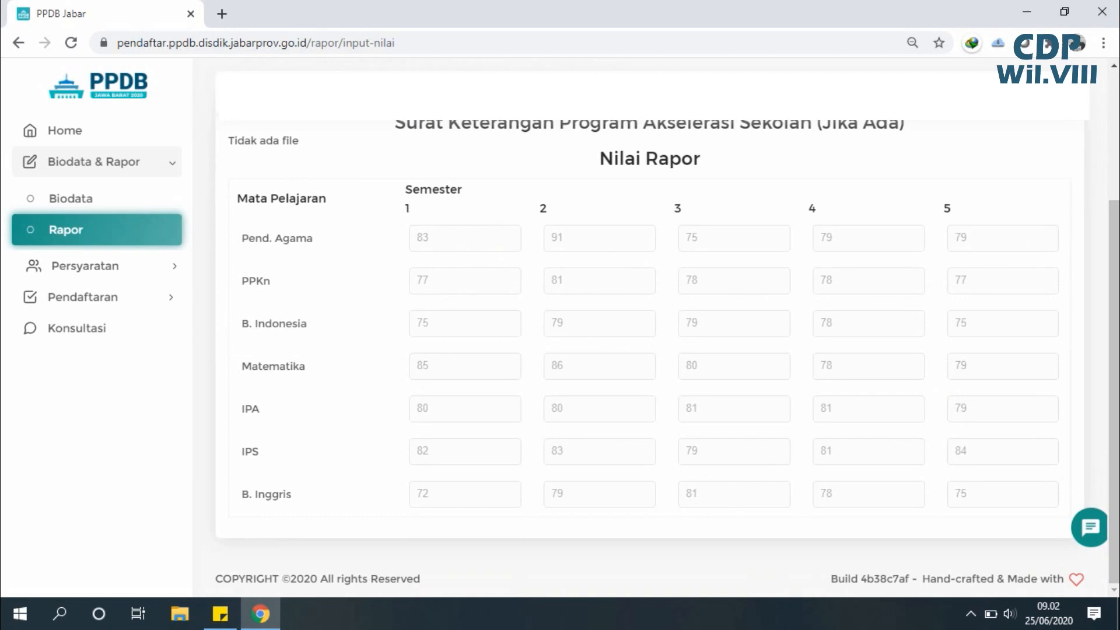
click(82, 266)
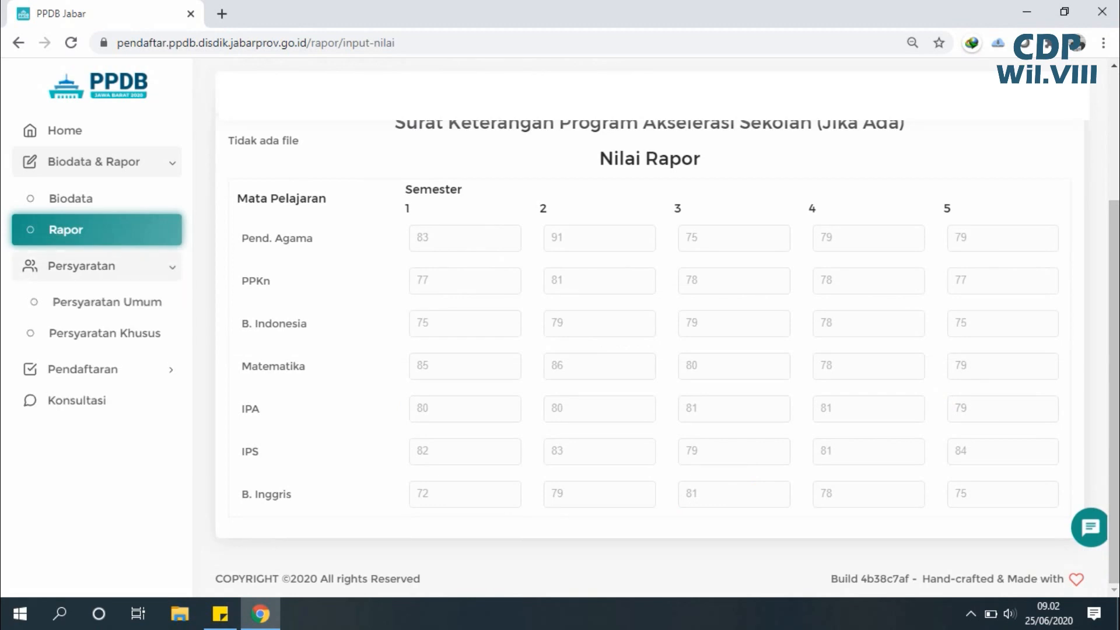
click(107, 302)
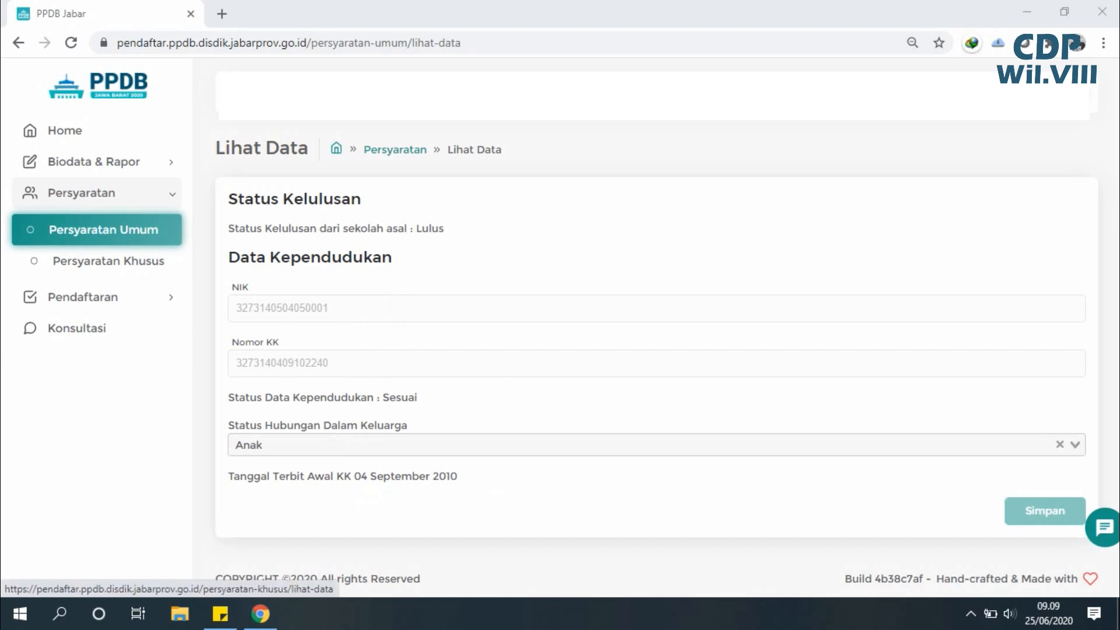
Review the Persyaratan Khusus page and its Jalur Pendaftaran options
click(108, 260)
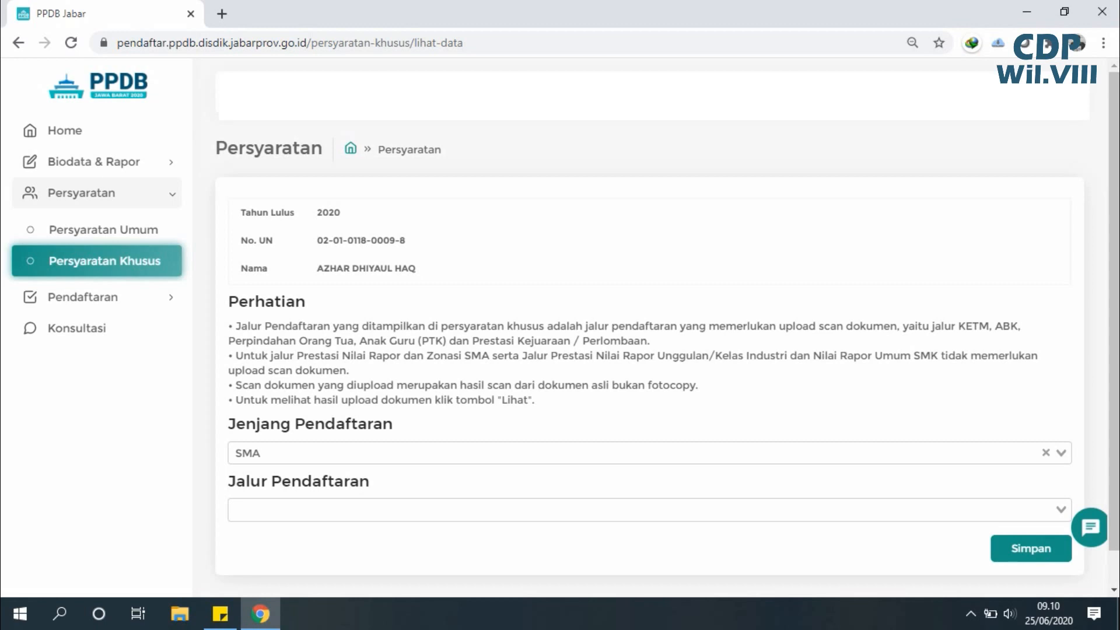
click(649, 510)
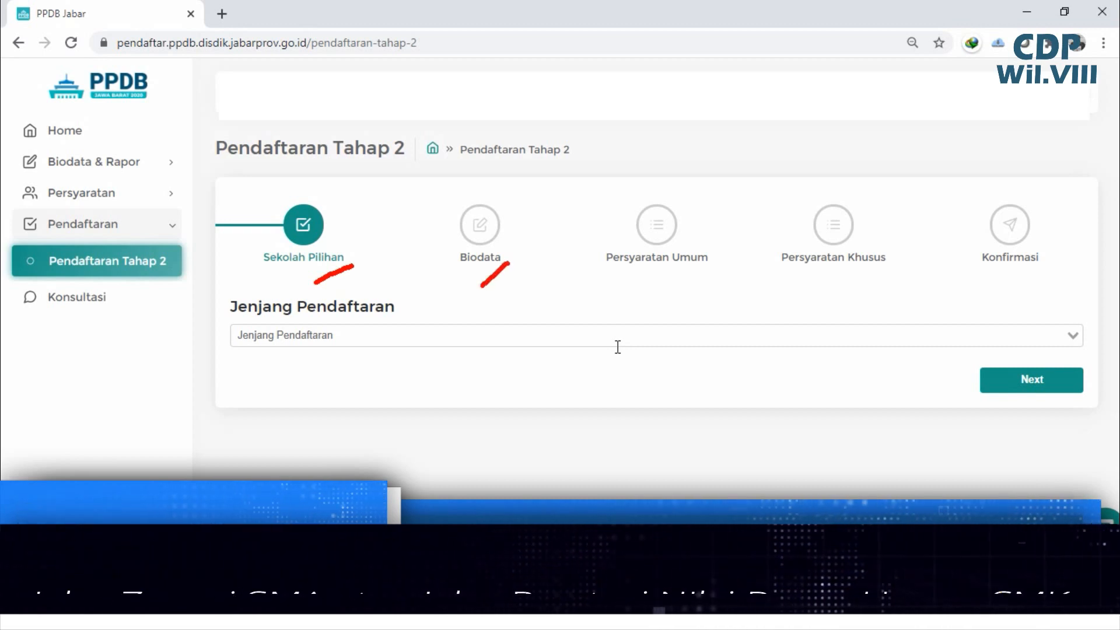
Choose SMA as the education level and Zonasi as the registration route
click(617, 347)
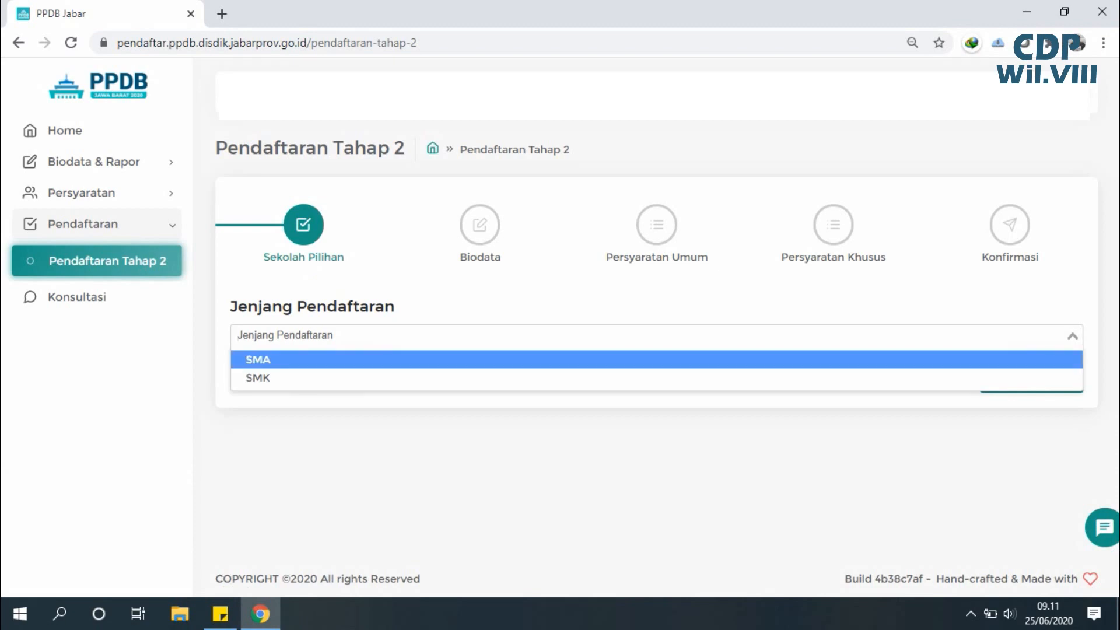
key(Return)
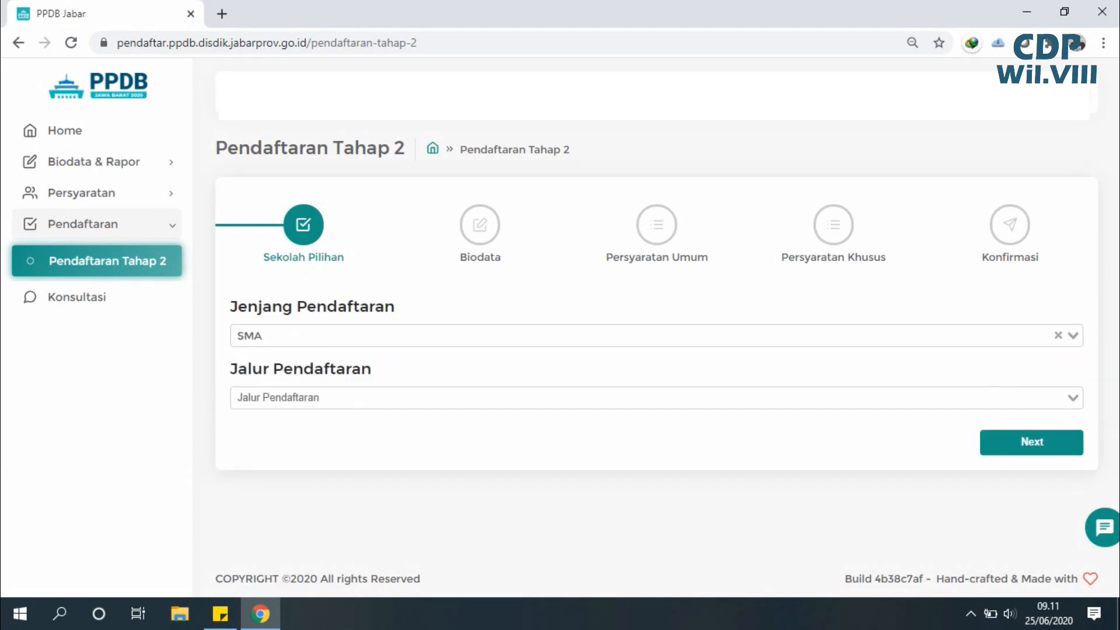
click(656, 397)
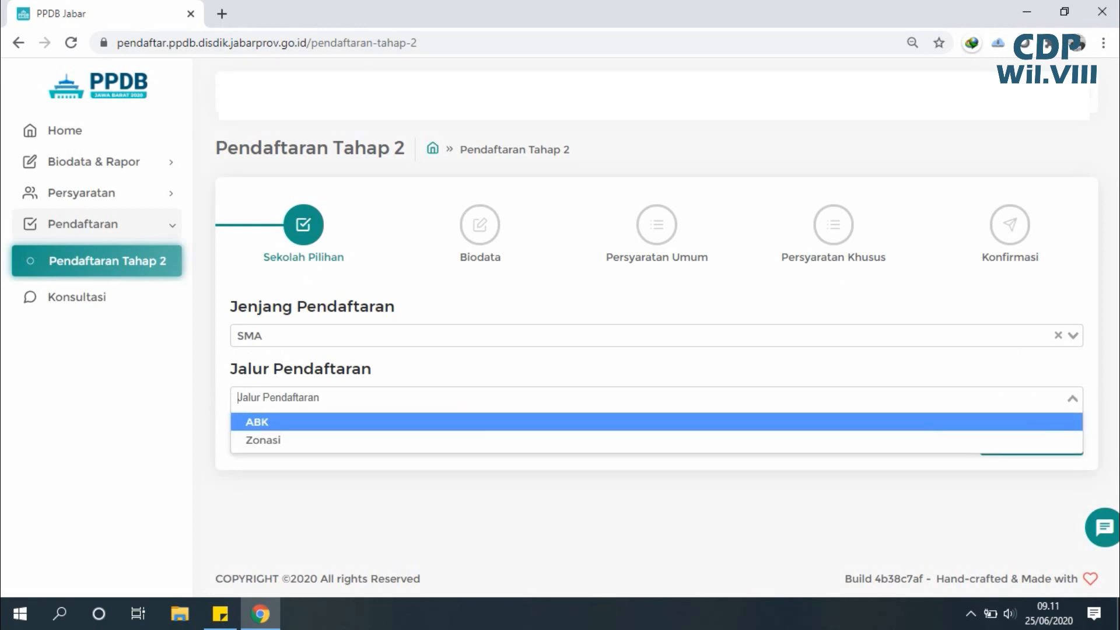
key(Down)
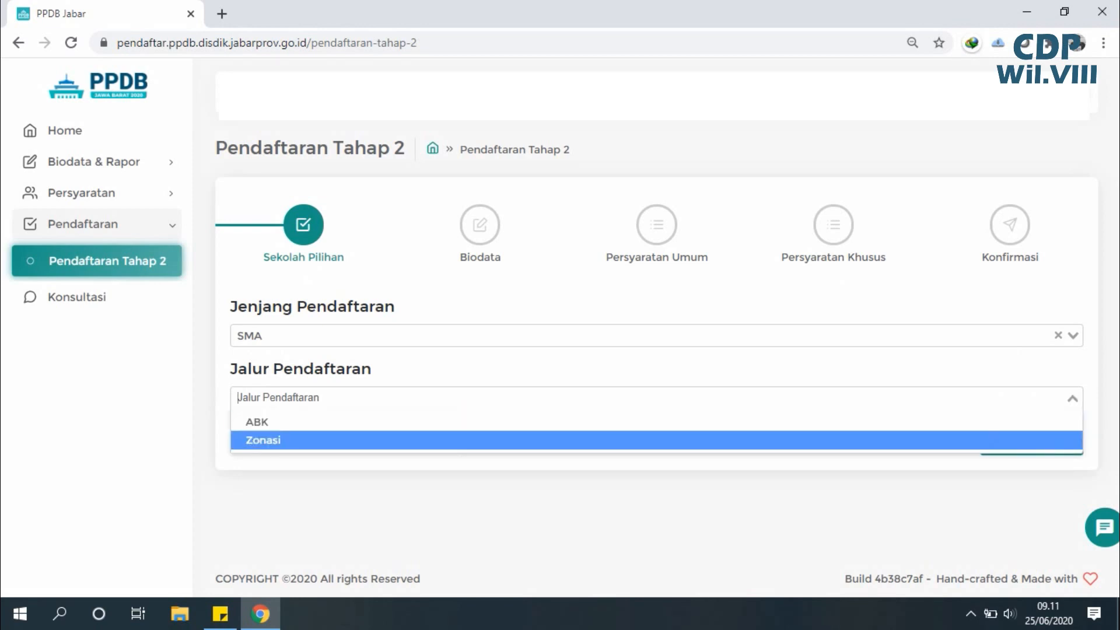
key(Return)
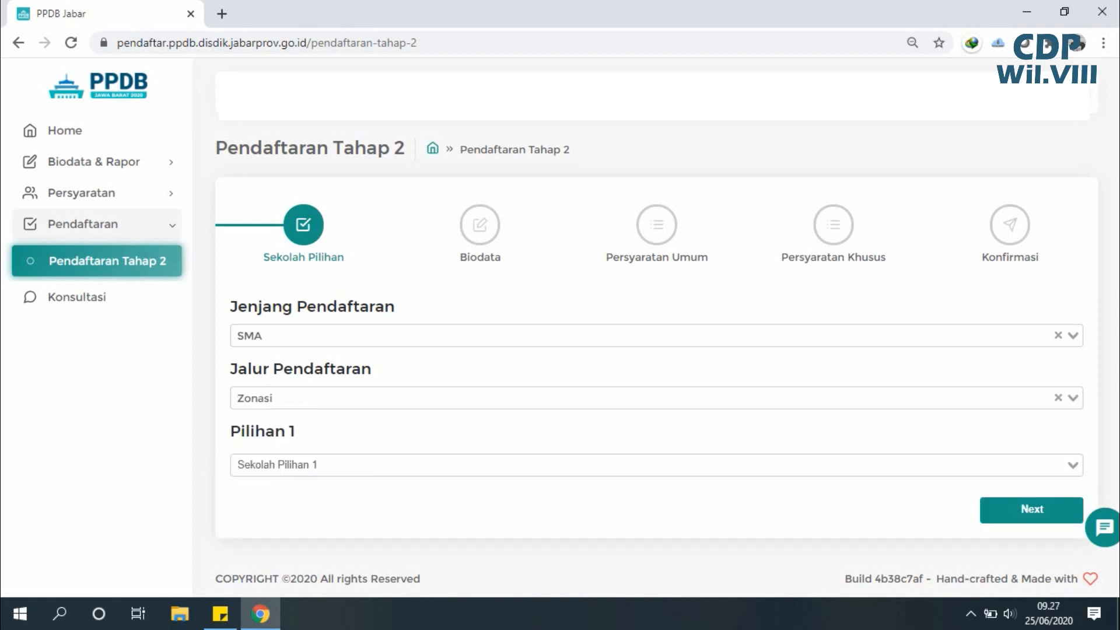
Set SMA Negeri 10 Bandung as first choice and SMA Negeri 14 Bandung as second
click(656, 465)
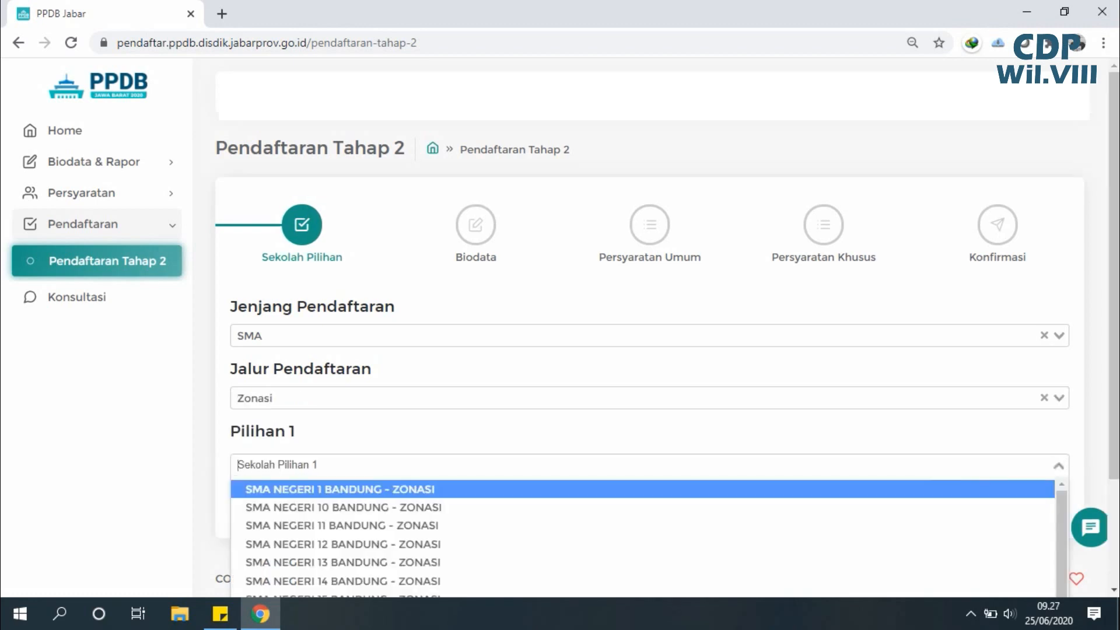
key(Down)
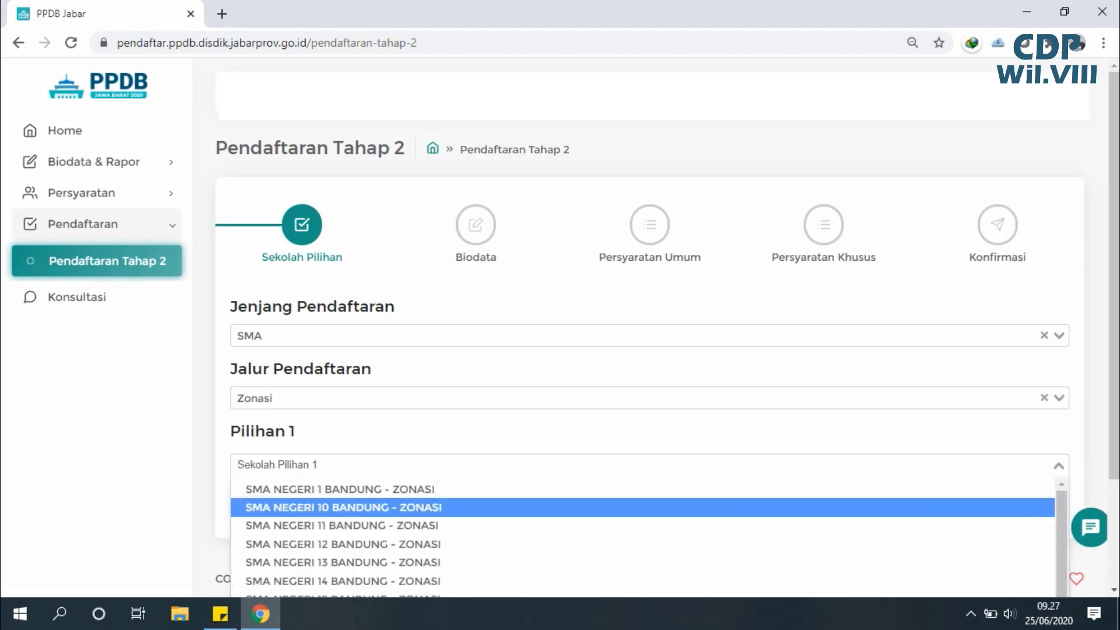
key(Return)
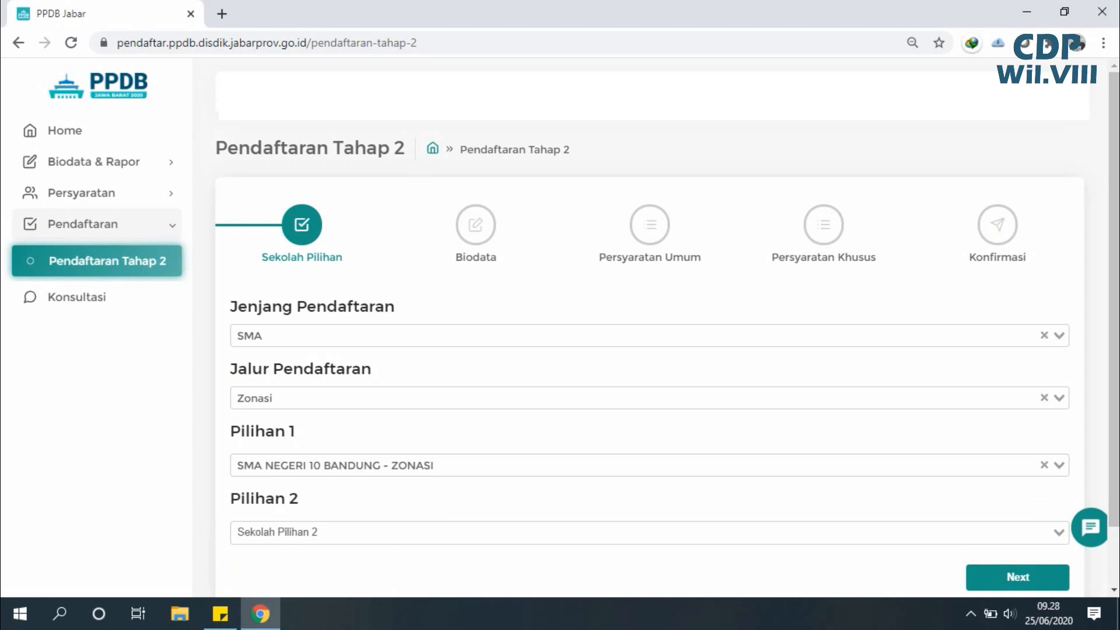
click(641, 532)
scroll(641, 532, down, 1)
key(Down)
key(Down)
key(Return)
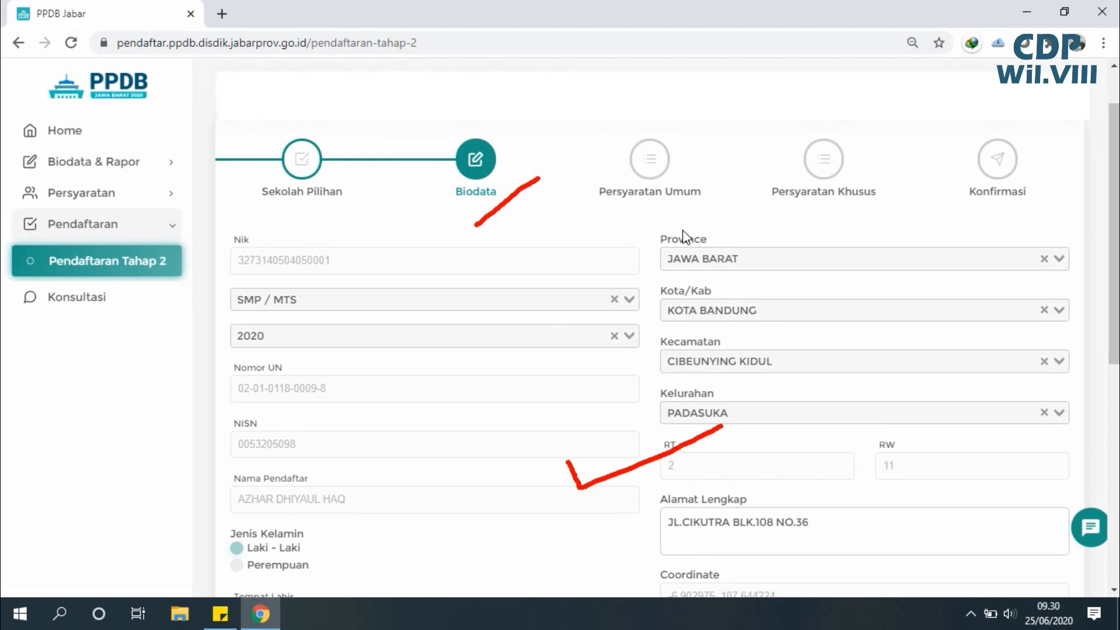
Scroll through the Biodata step to review the details and home coordinate
scroll(541, 317, down, 6)
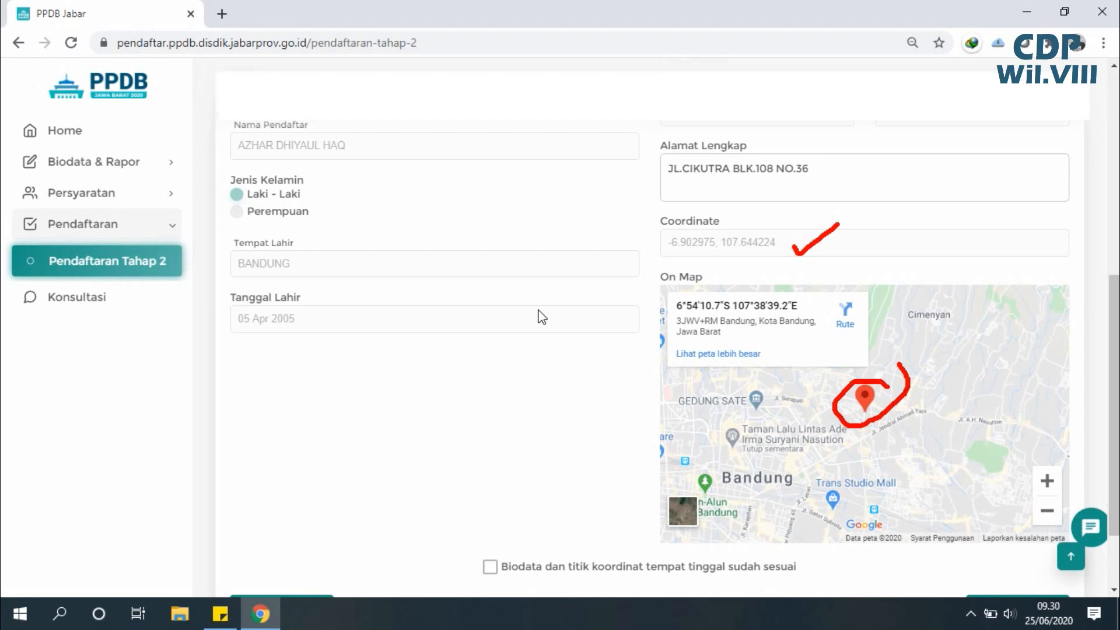
scroll(573, 507, down, 2)
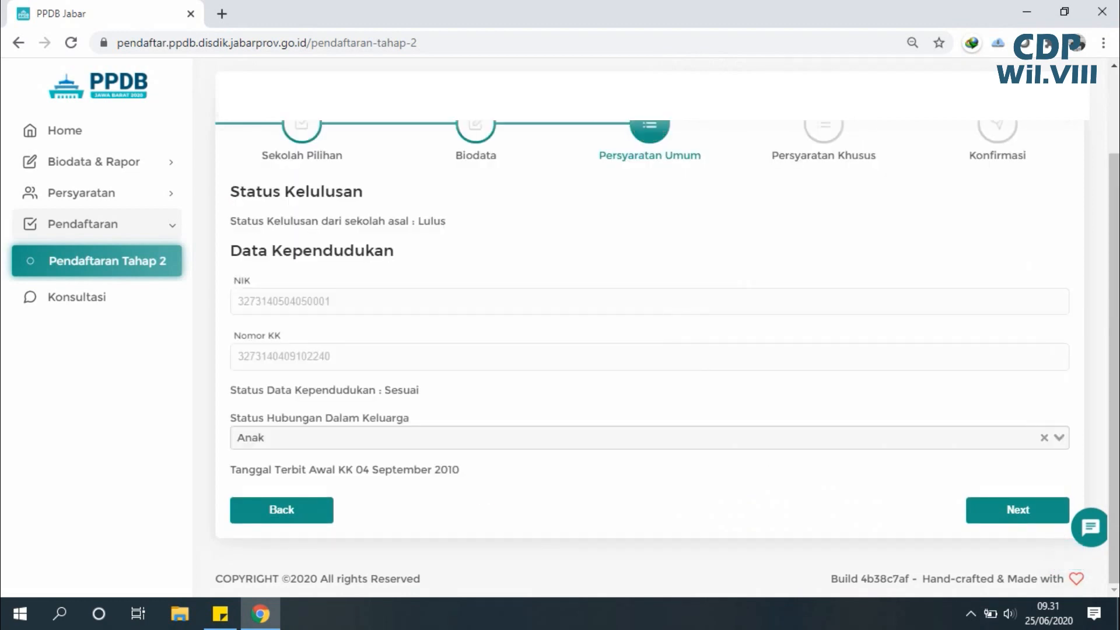
scroll(641, 270, up, 1)
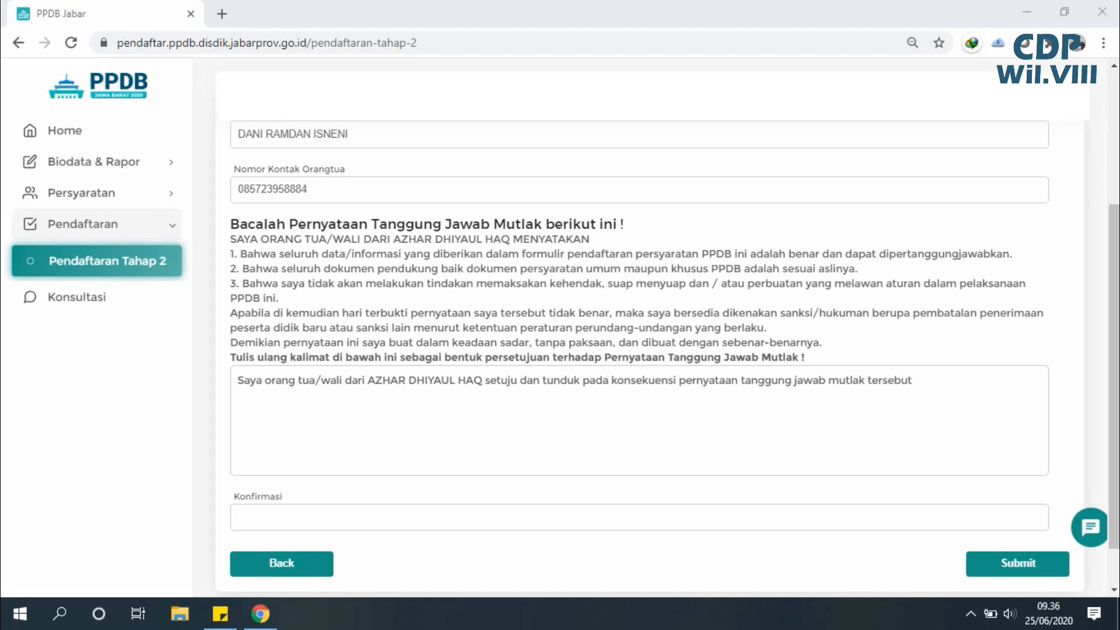
Copy the responsibility statement sentence and paste it into the Konfirmasi field
drag(912, 379, 238, 380)
key(ctrl+c)
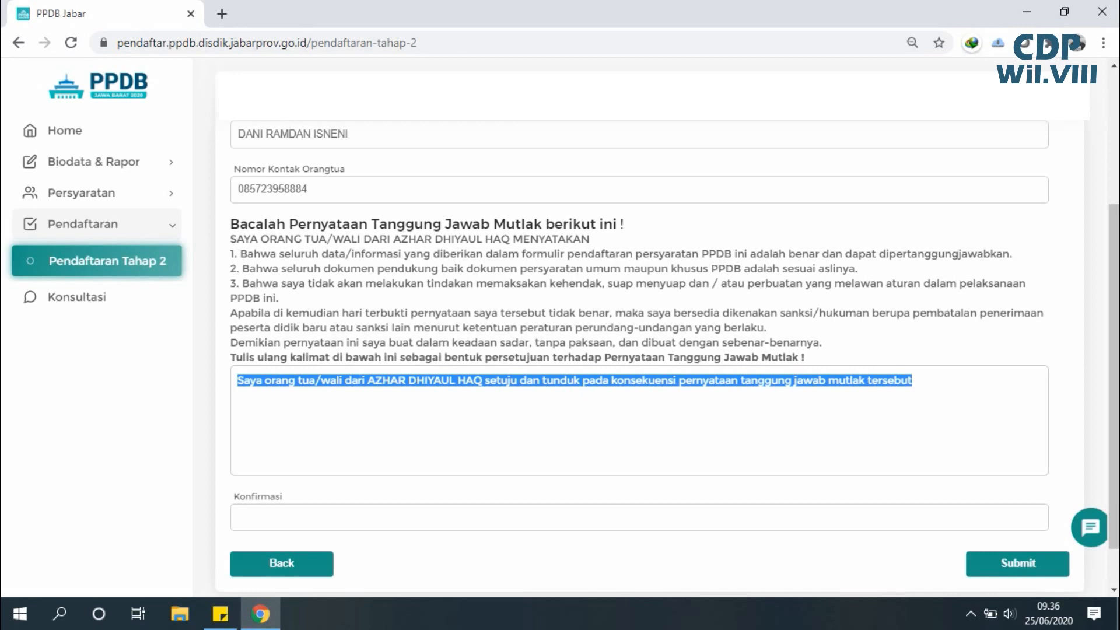
click(239, 518)
key(ctrl+v)
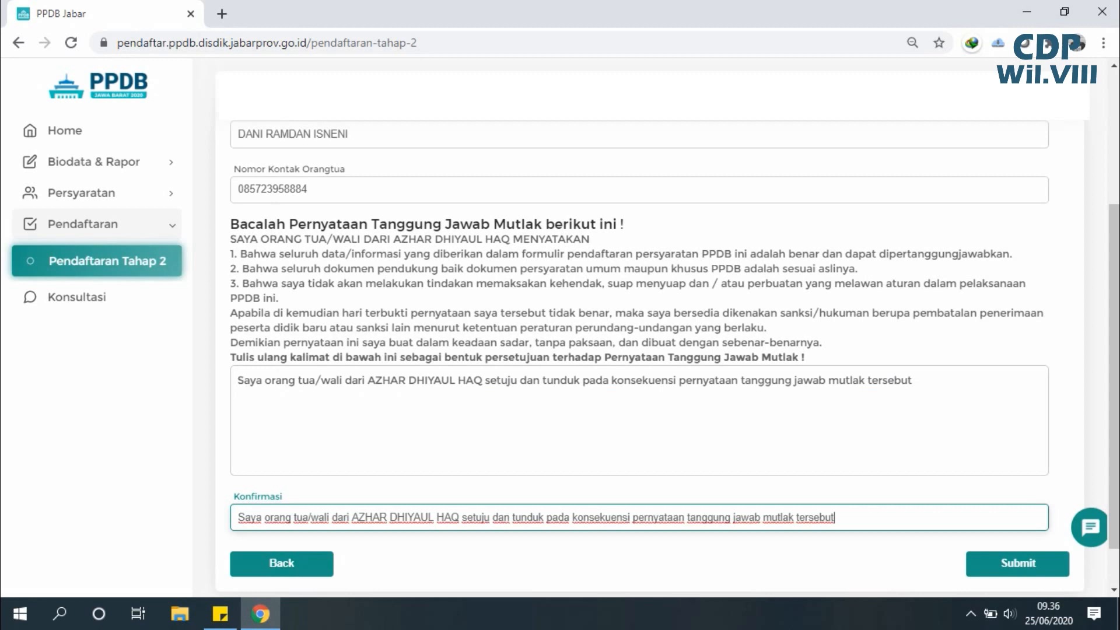